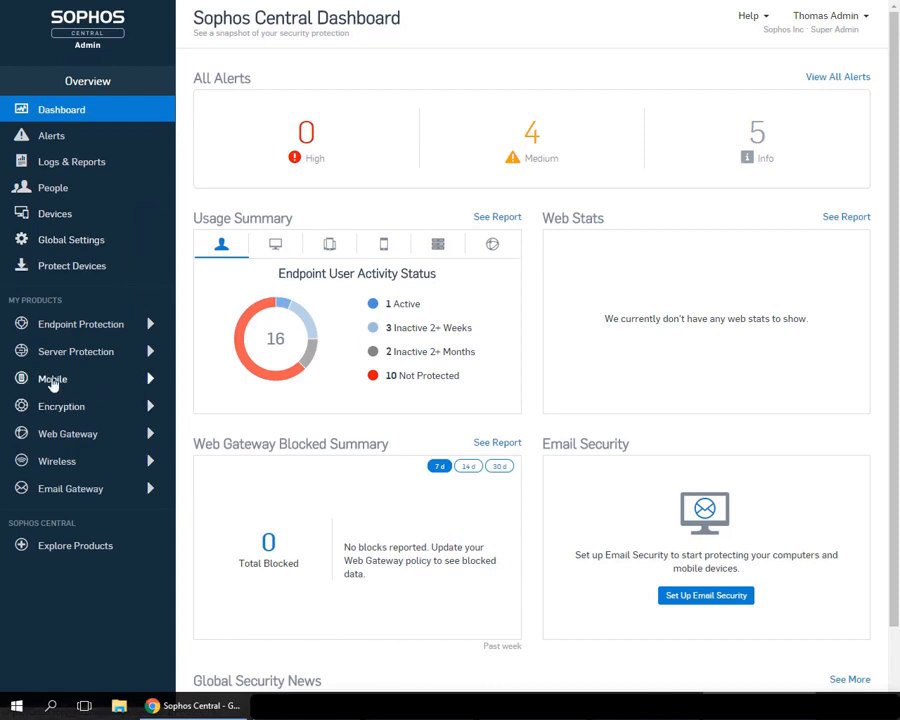
Open the Mobile product, list the Android devices from the platform split chart and sort them by operating system
click(52, 381)
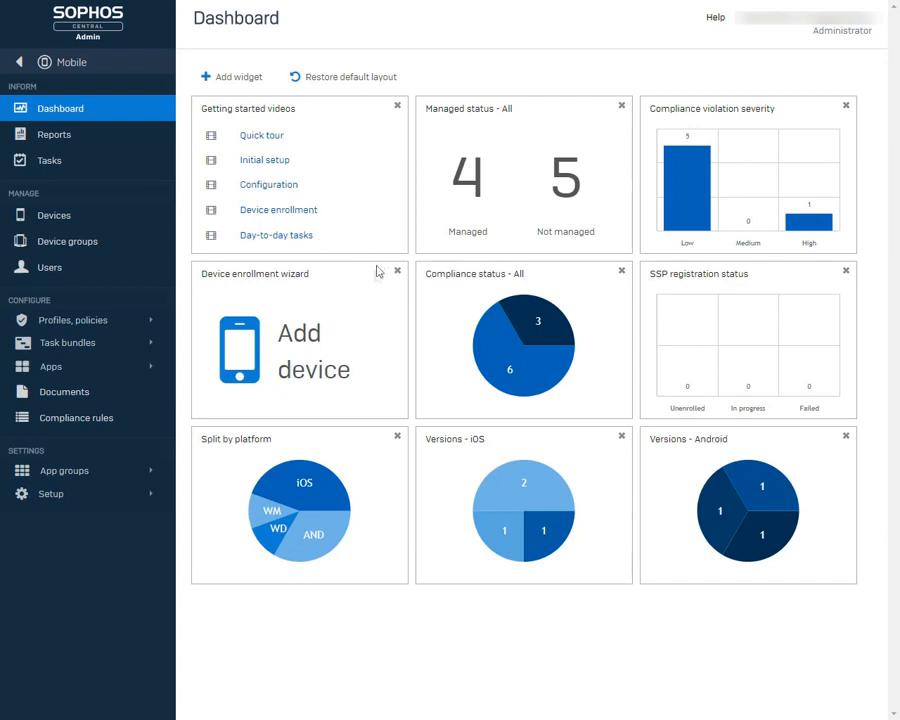
mouse_move(324, 530)
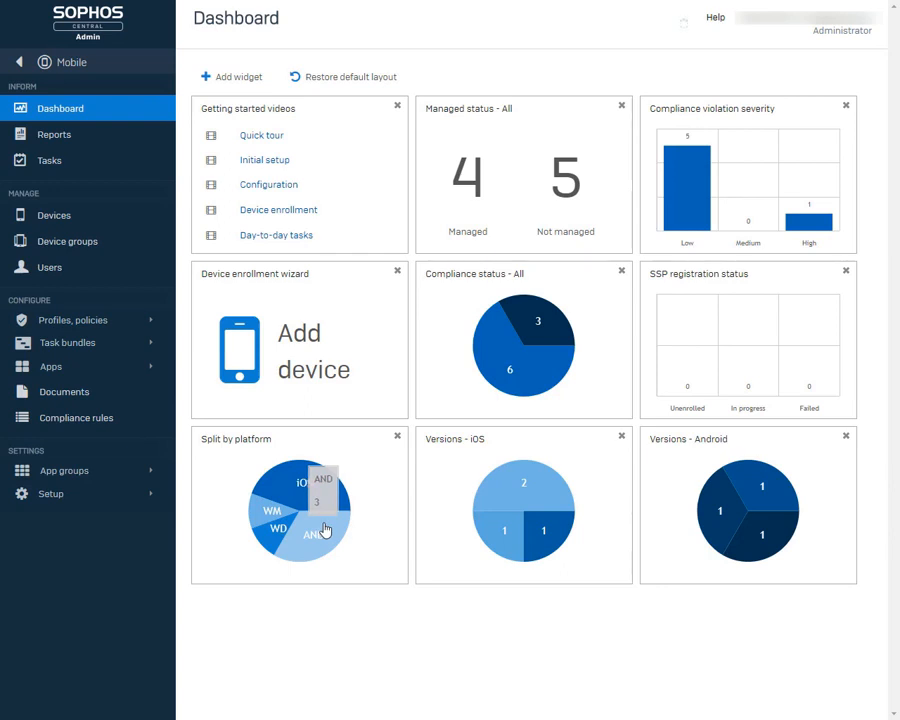
click(324, 530)
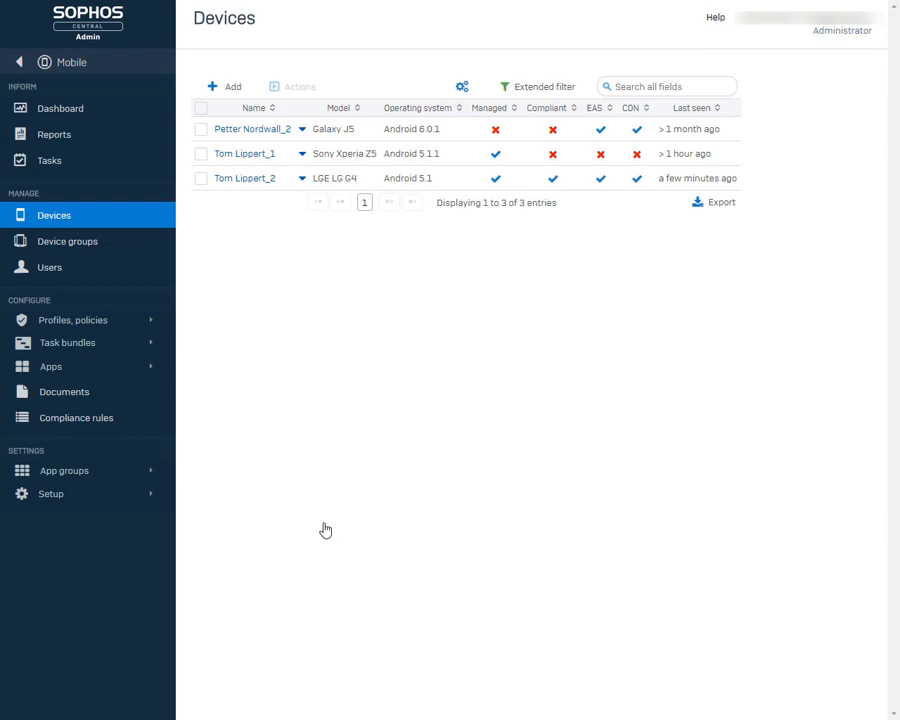
click(459, 110)
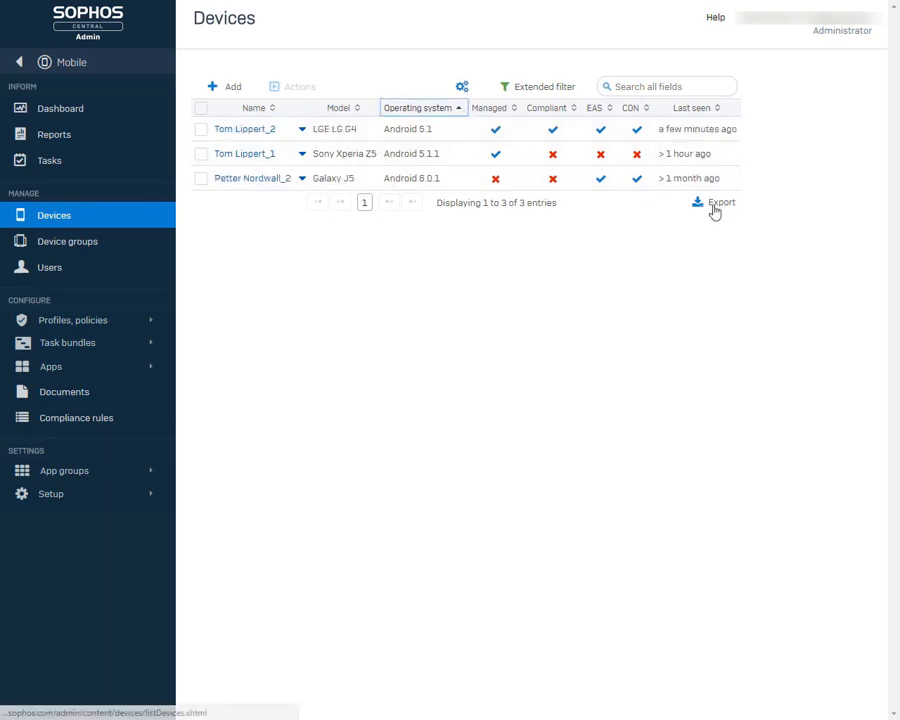
Hide the Operating system column and show the Owner column in the devices table
click(463, 88)
click(457, 154)
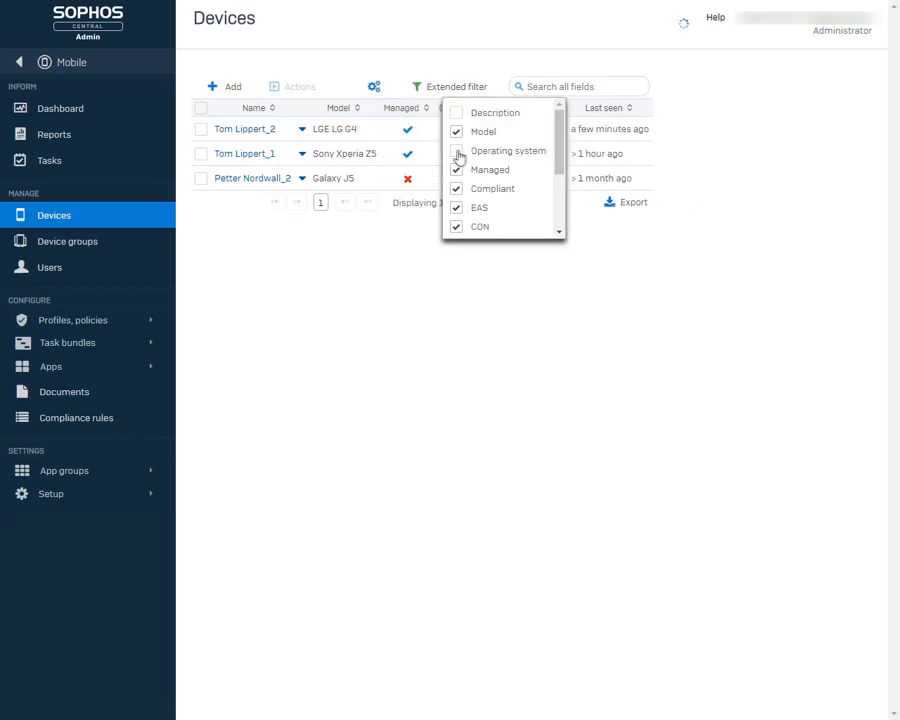
scroll(458, 176, down, 3)
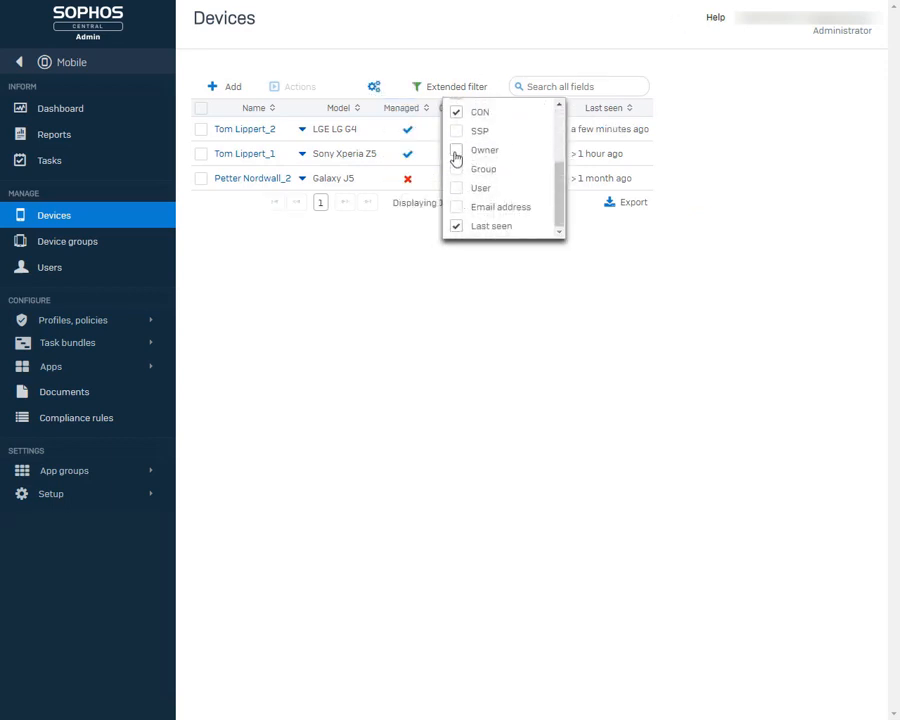
click(457, 152)
click(422, 88)
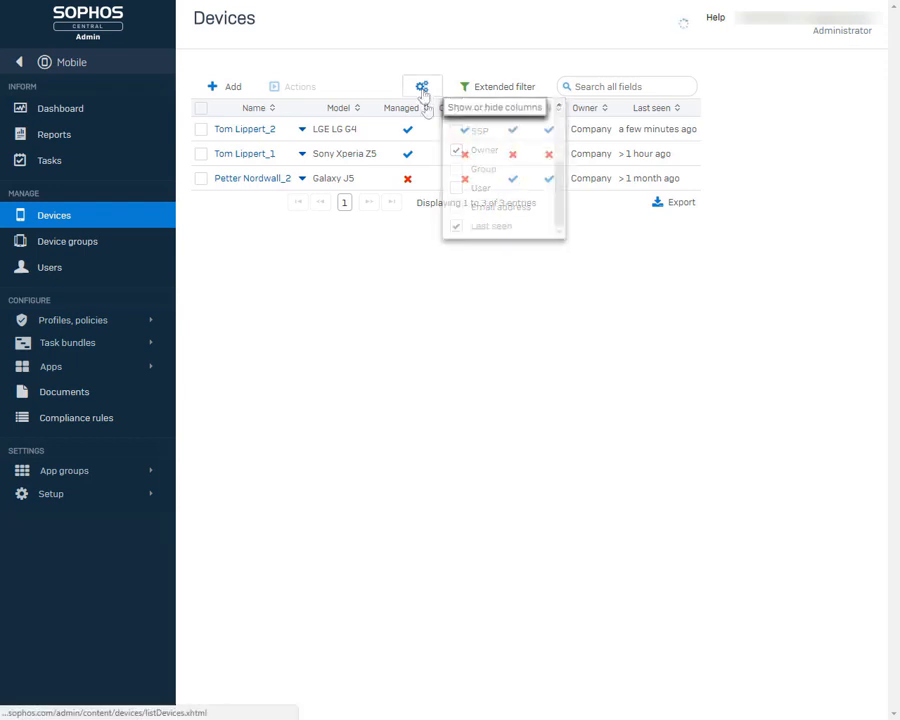
Open the details of the LGE LG G4 device and review its device properties
click(256, 130)
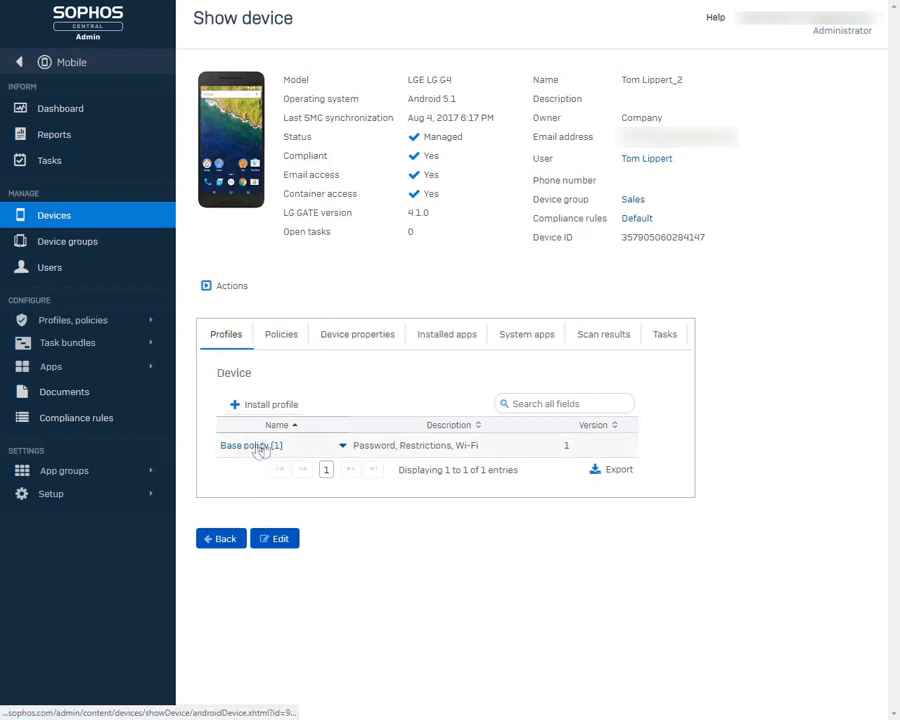
click(355, 339)
scroll(383, 406, down, 1)
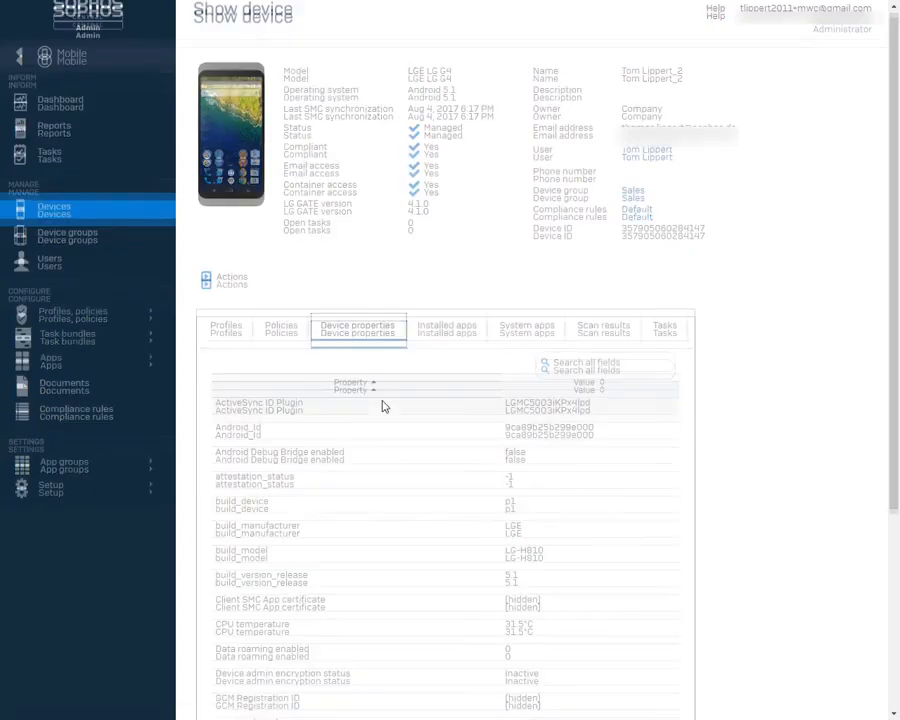
scroll(381, 406, down, 1)
scroll(381, 406, up, 2)
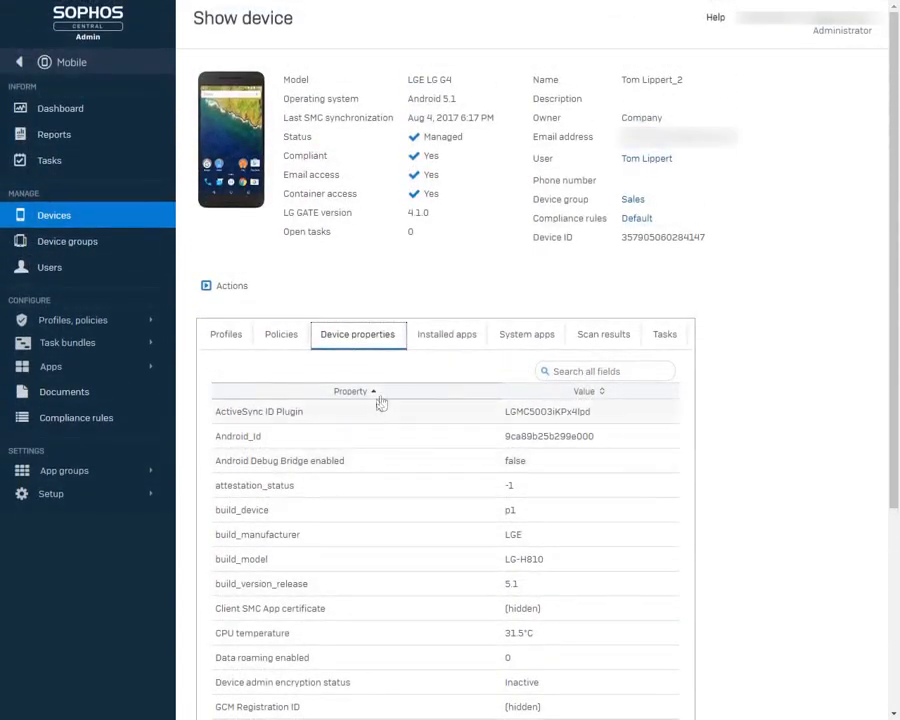
Search the LG G4's installed apps for "sophos"
click(463, 340)
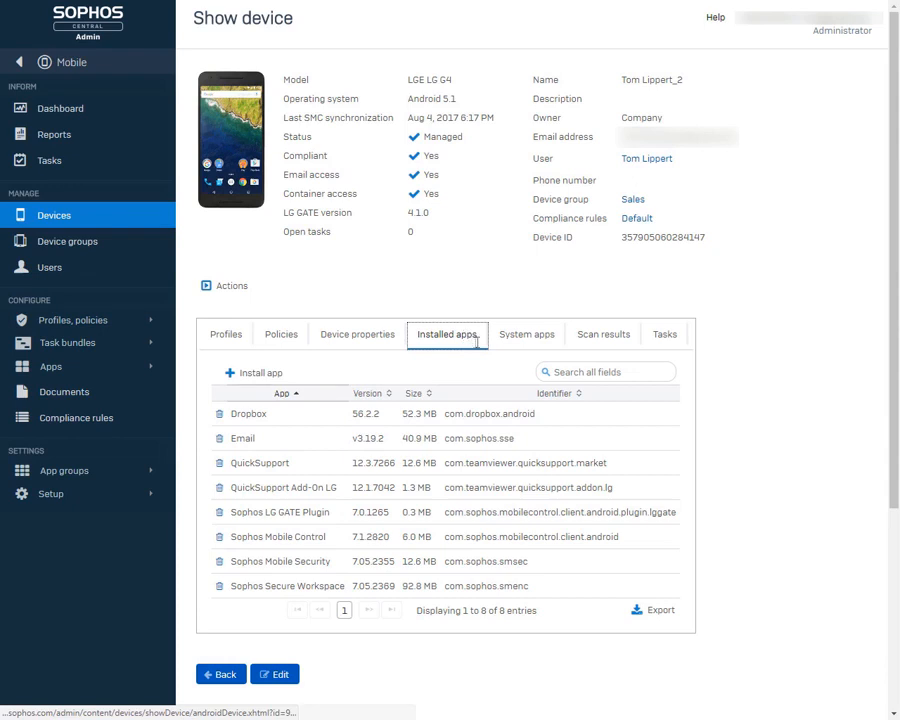
click(545, 371)
text(sophos)
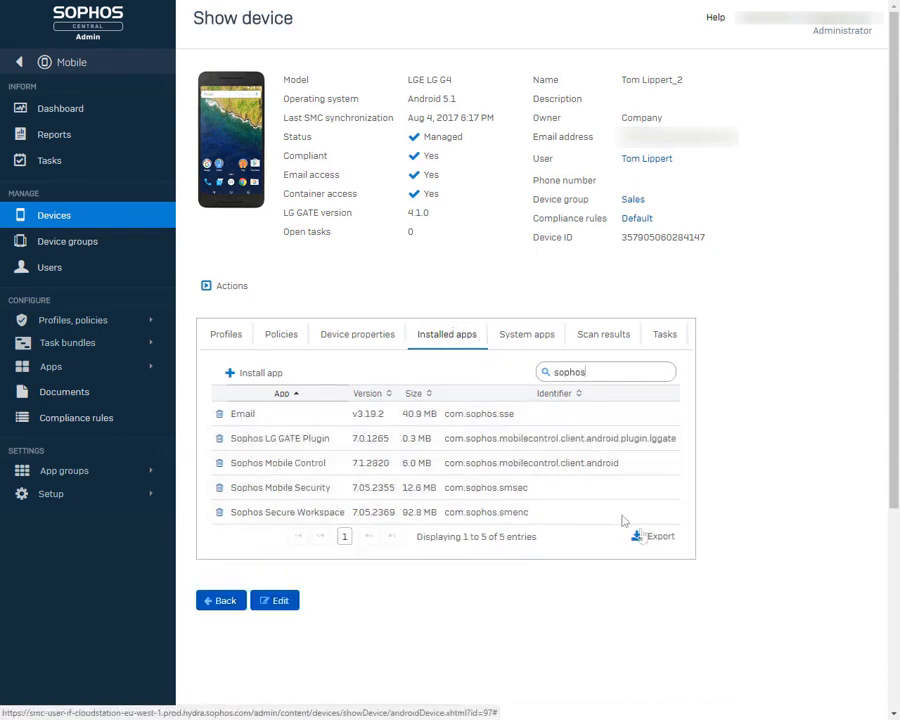
Trigger a data refresh for the LG G4 device
click(222, 289)
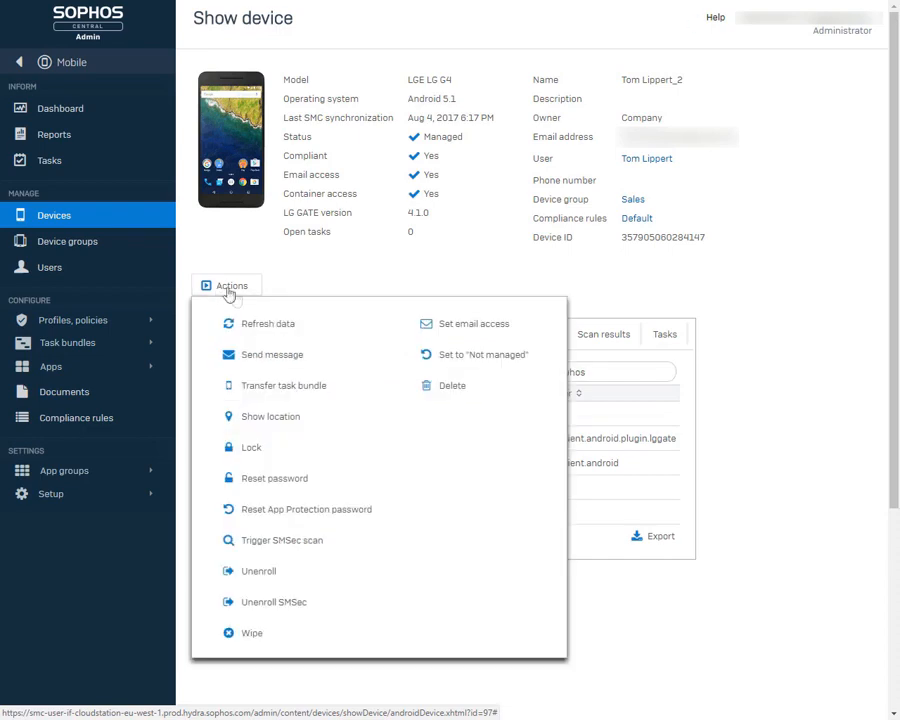
click(262, 328)
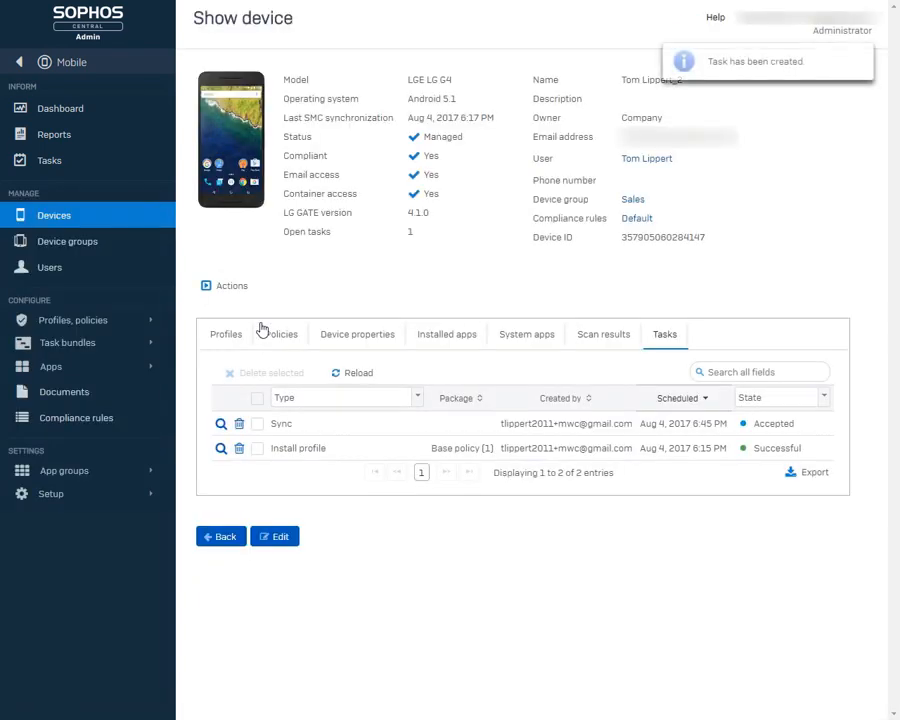
Open the SMT device group for editing and look at the compliance rules available for corporate devices
click(90, 248)
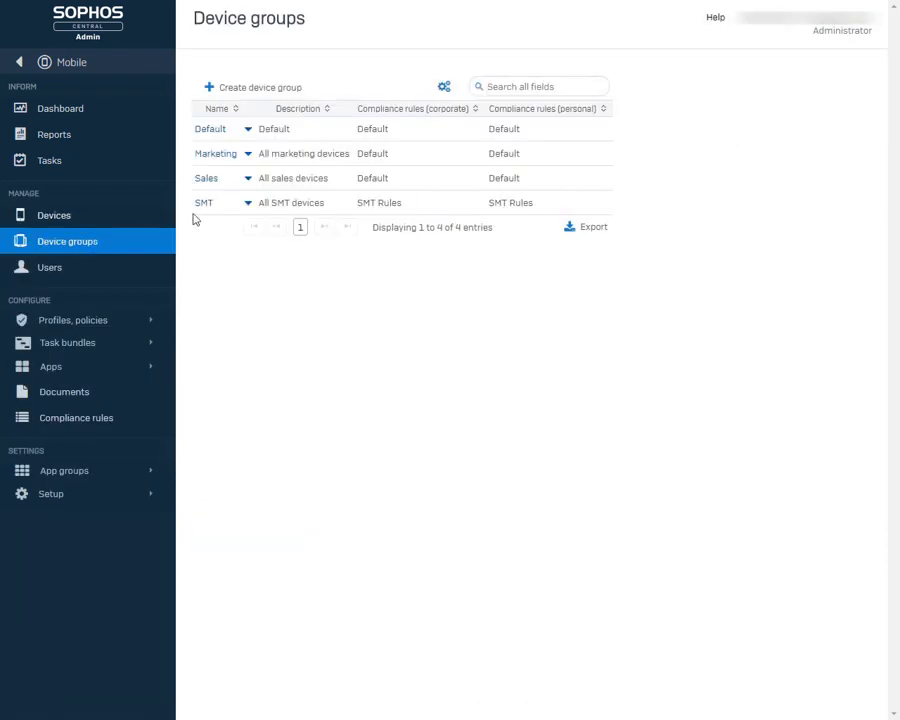
click(248, 204)
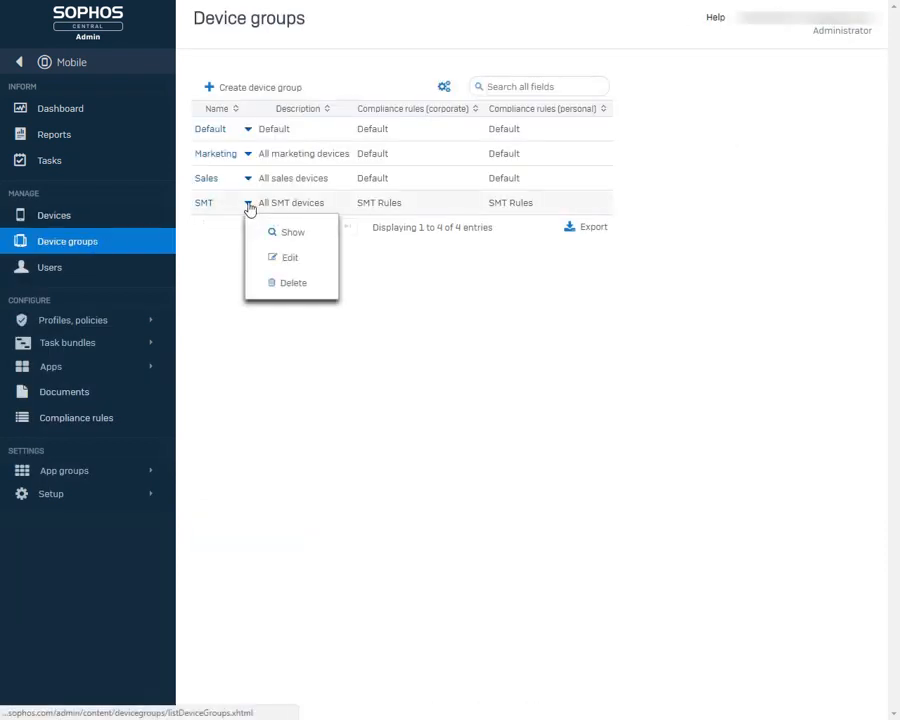
click(282, 258)
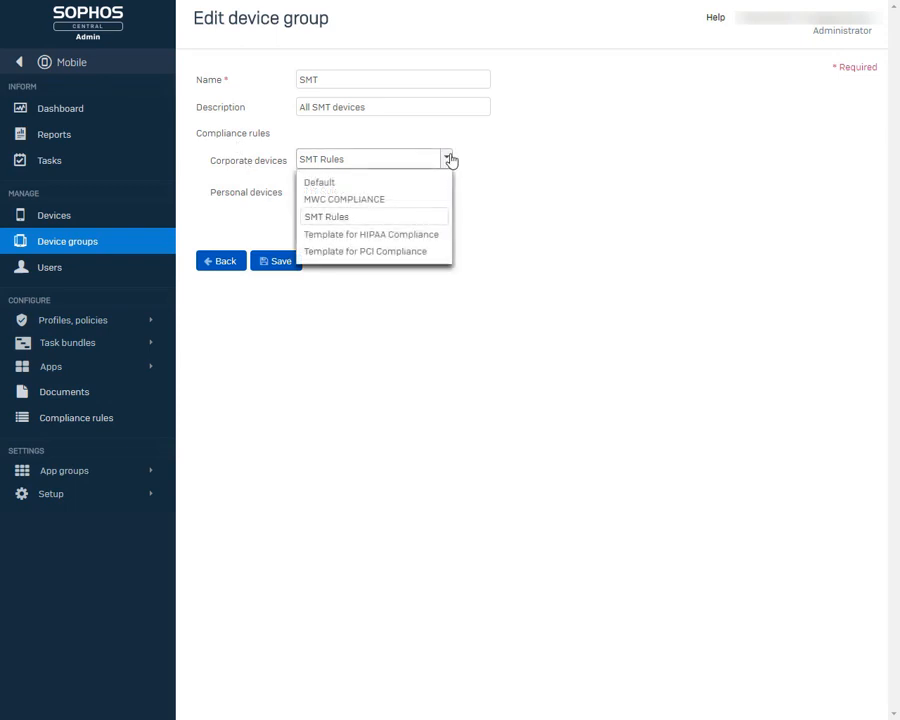
Find a user by first name, open the record of the one with two Android devices, and view the actions available for all their devices
click(55, 273)
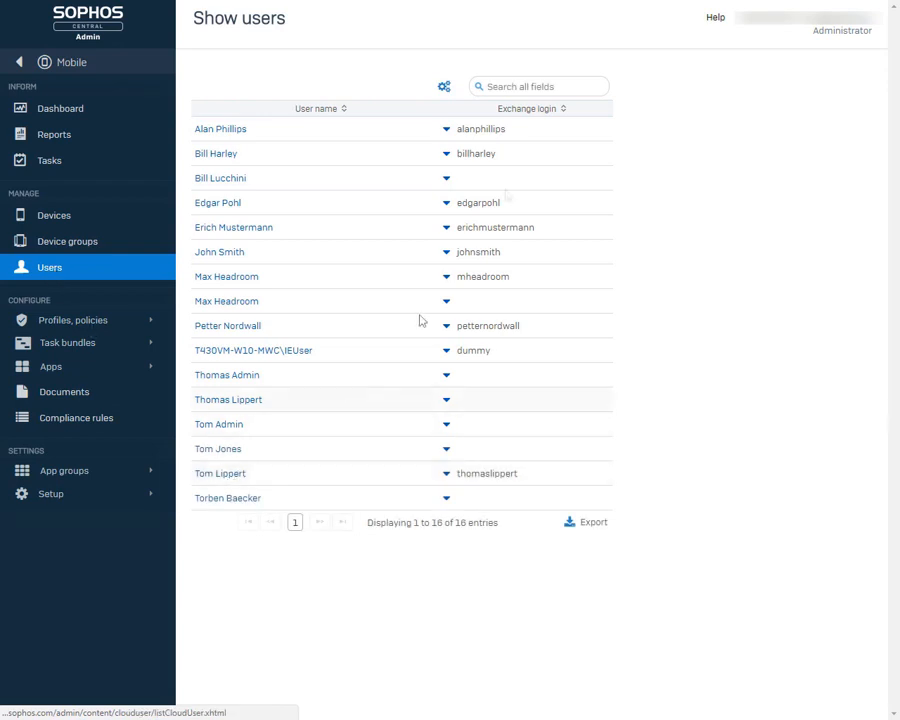
click(514, 85)
text(tom)
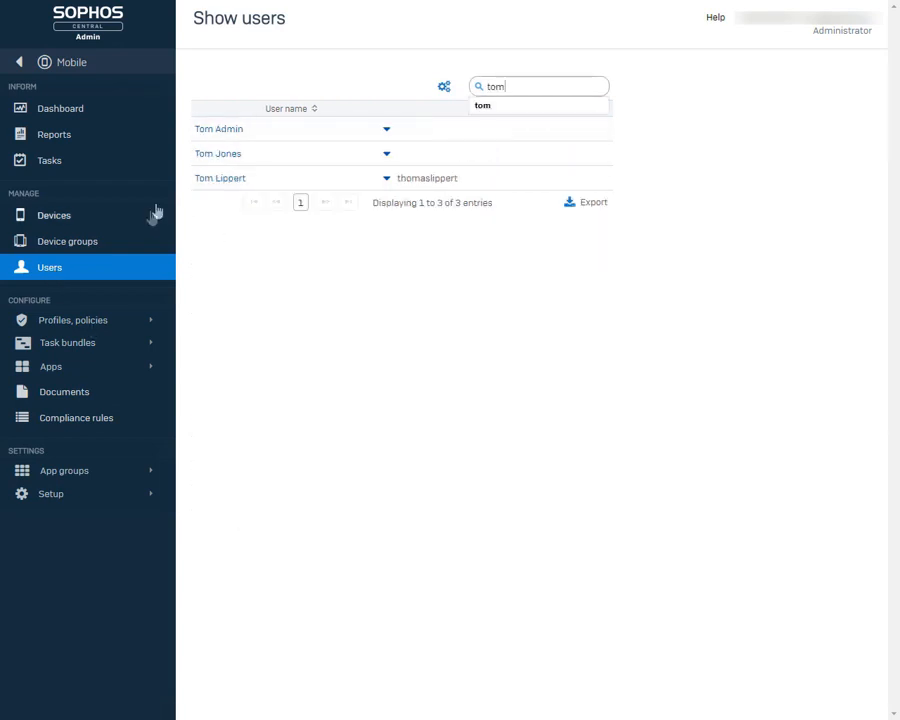
click(211, 181)
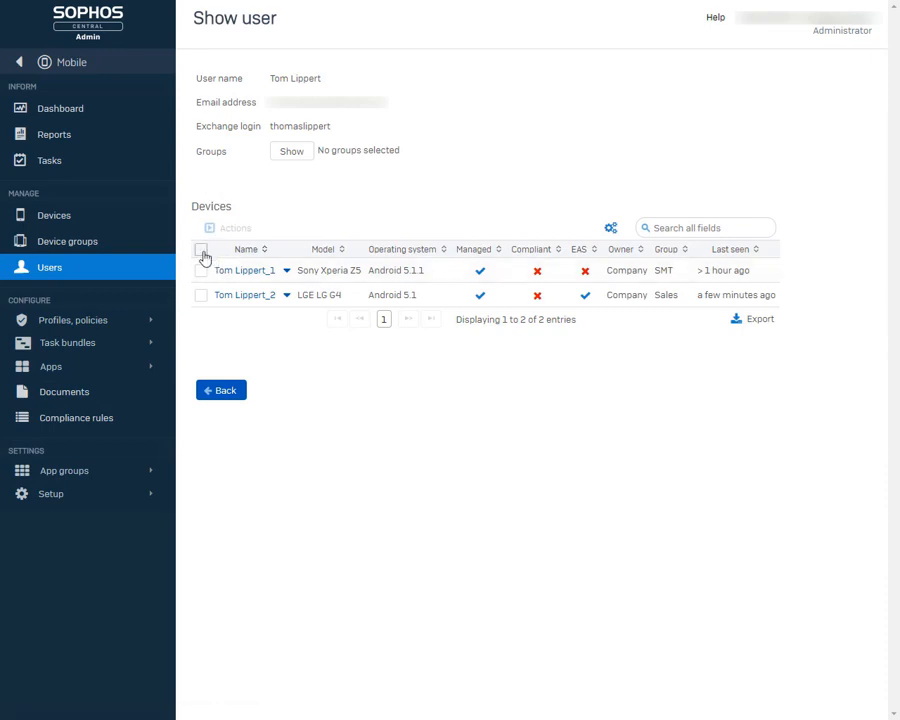
click(201, 251)
click(230, 229)
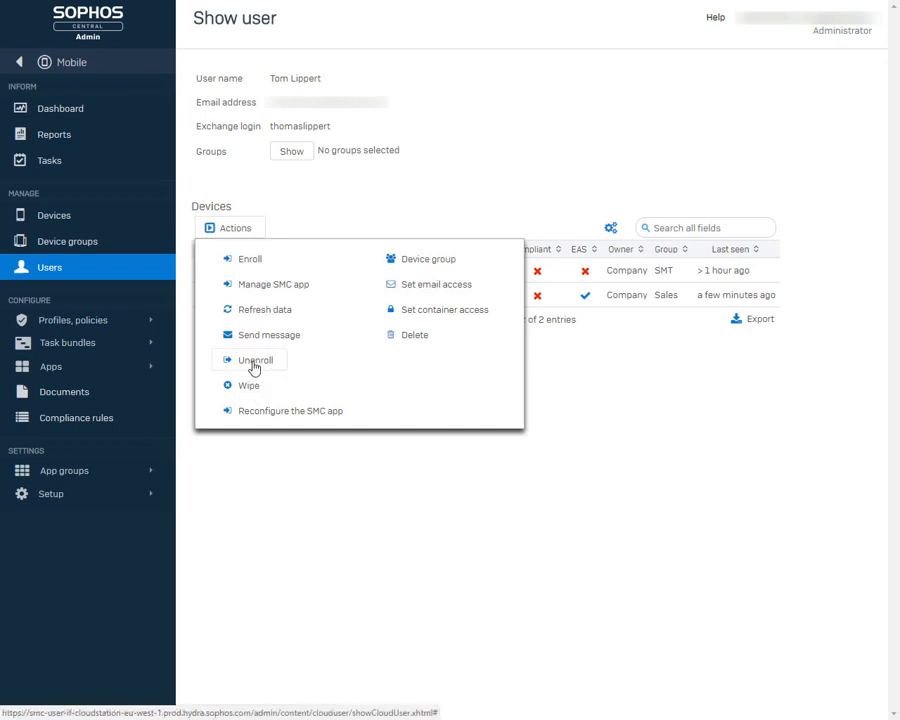
Open the Apple iOS profiles and policies and view the actions available for the Base policy
click(97, 328)
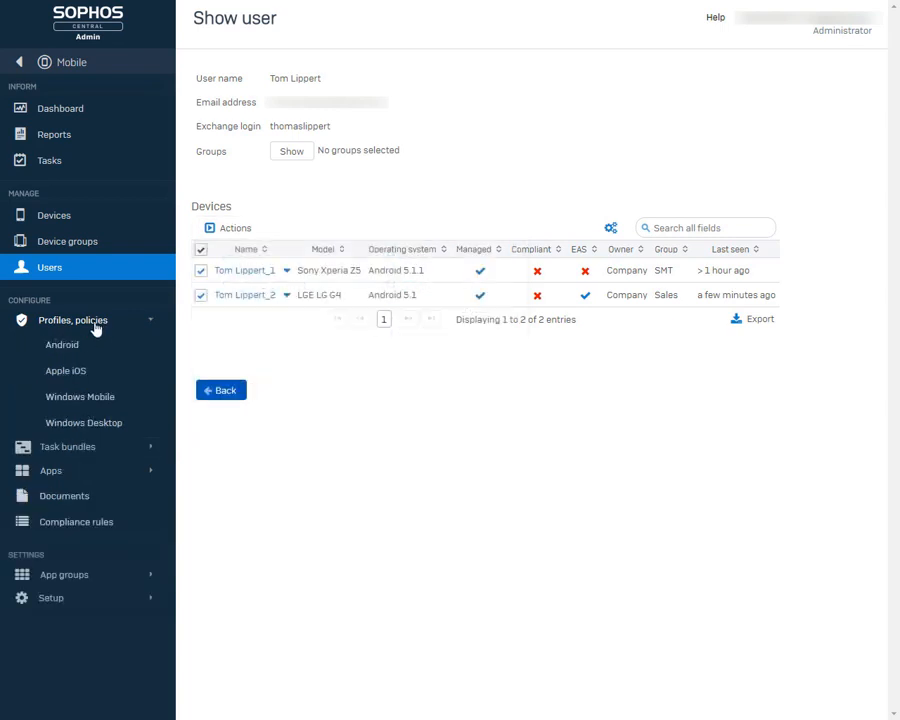
click(70, 375)
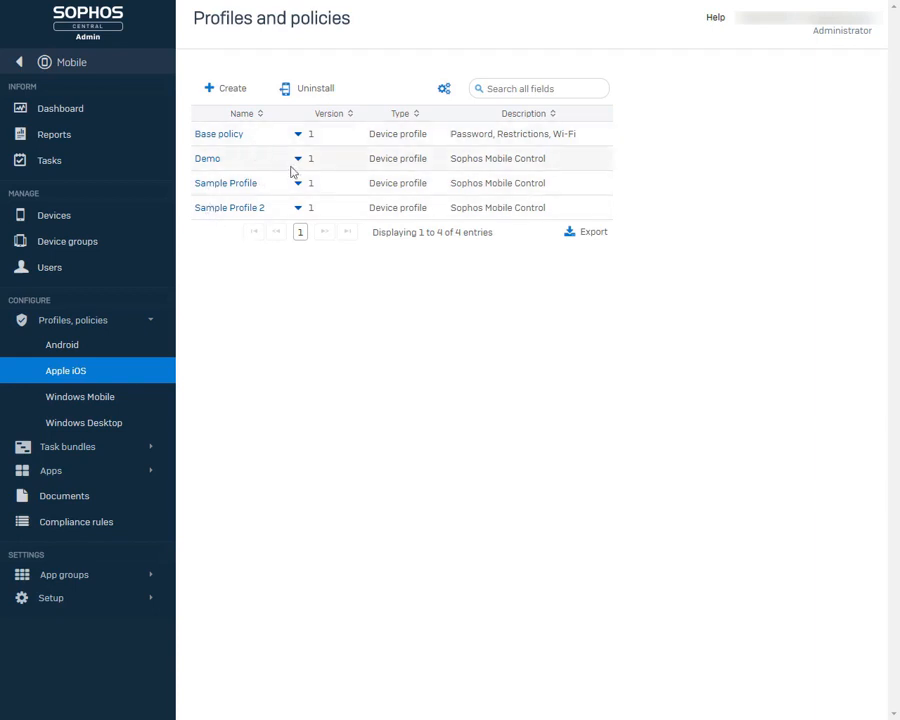
click(299, 135)
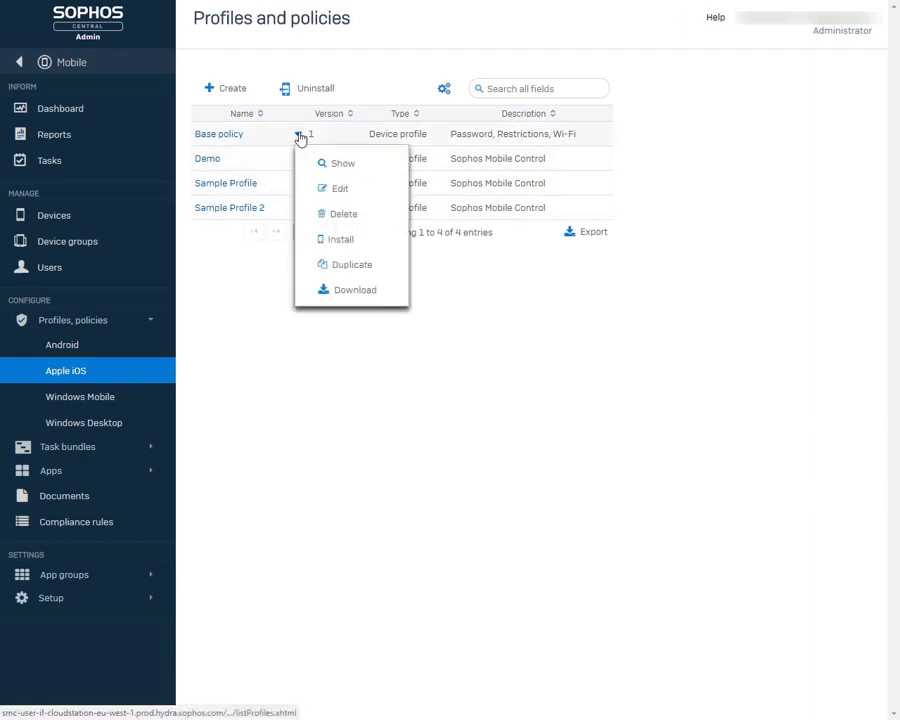
View the list of Apple iOS task bundles
click(79, 455)
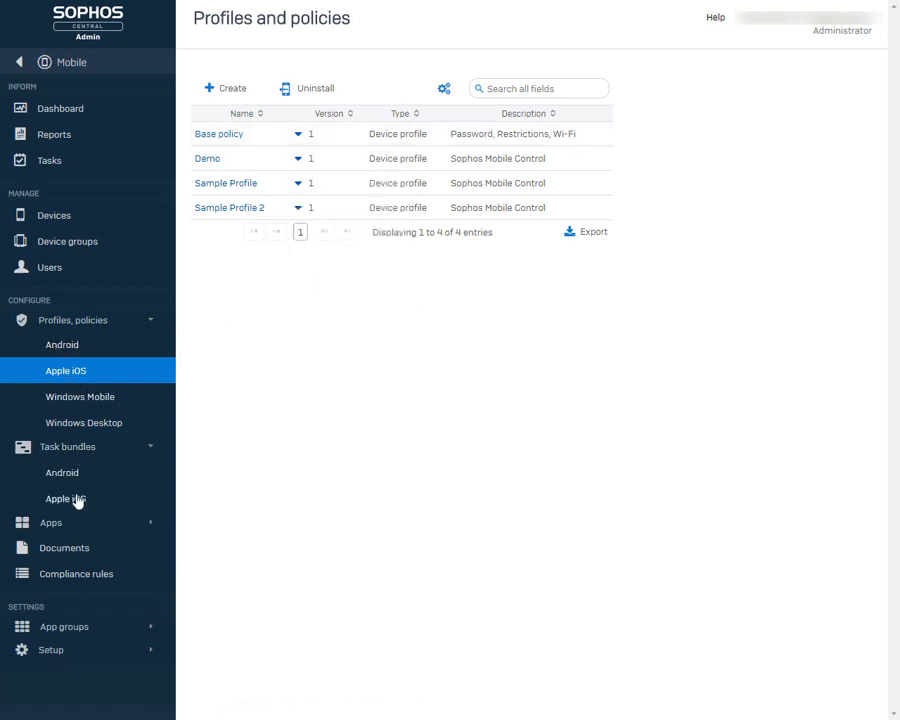
click(77, 499)
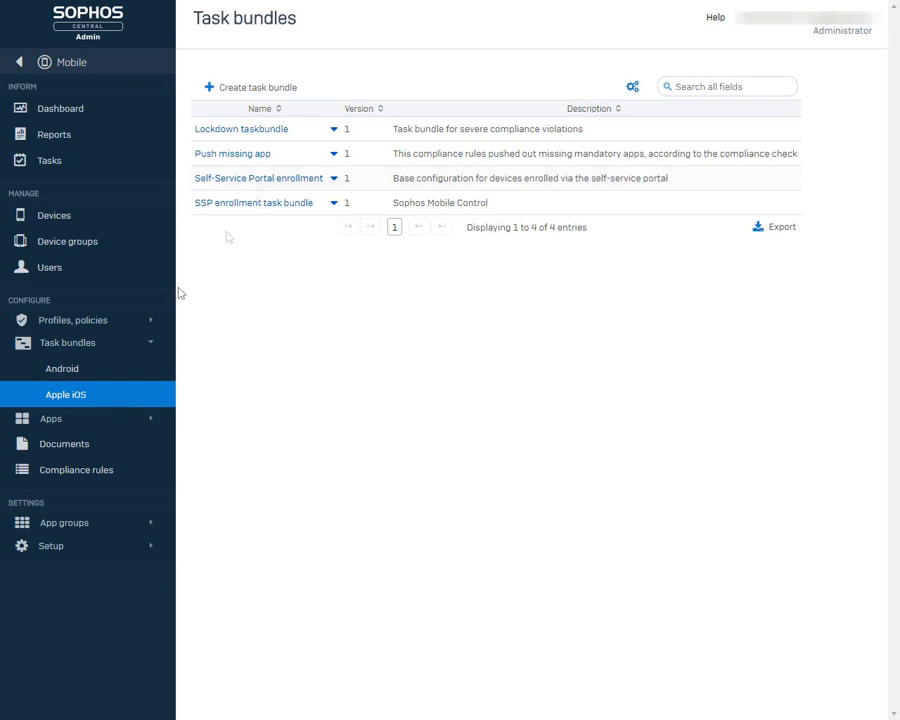
Open the Apple iOS app list and search it for "sophos"
click(54, 419)
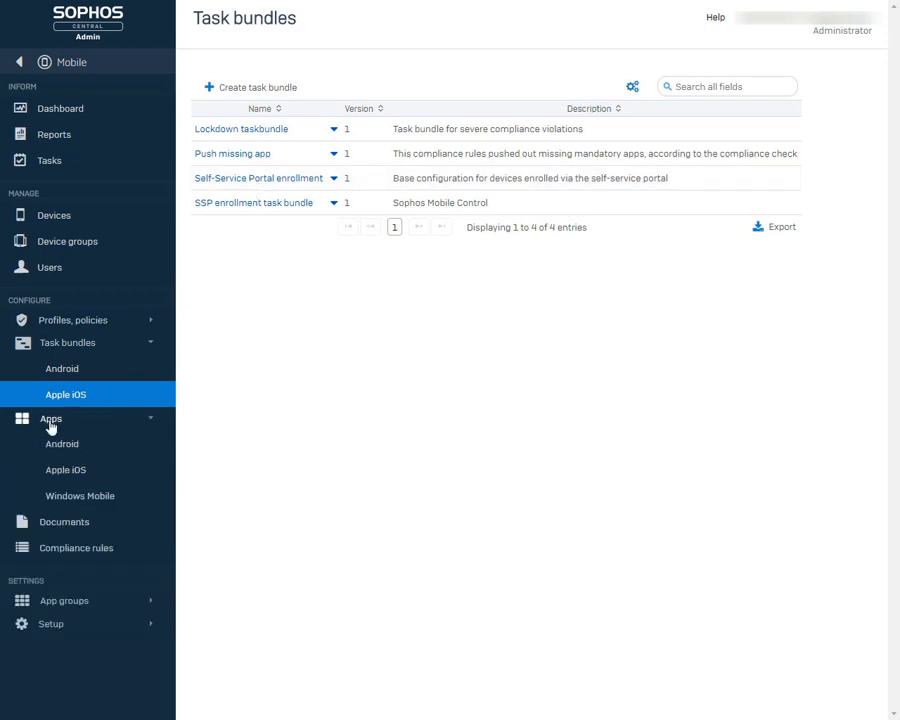
click(66, 470)
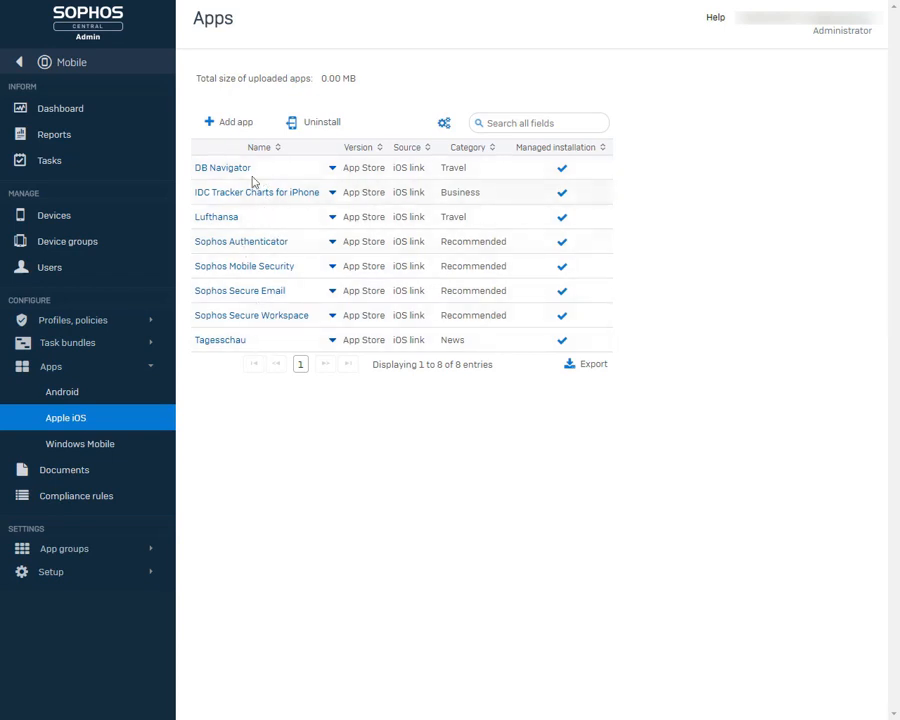
click(521, 126)
text(sophos)
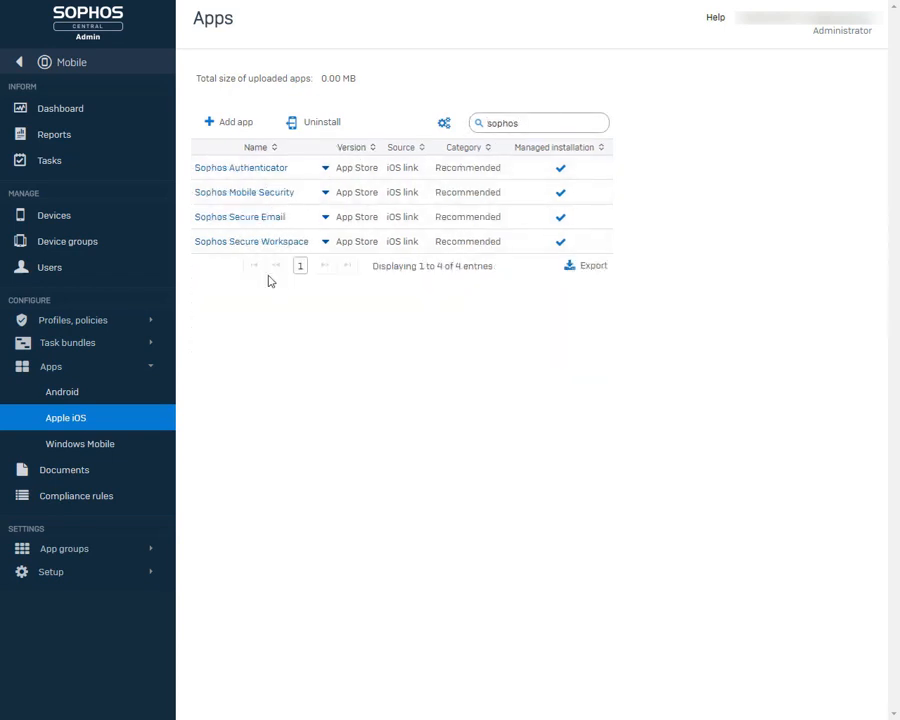
Open the SMT Rules compliance rules for editing and review the iOS rules and their violation actions
click(82, 497)
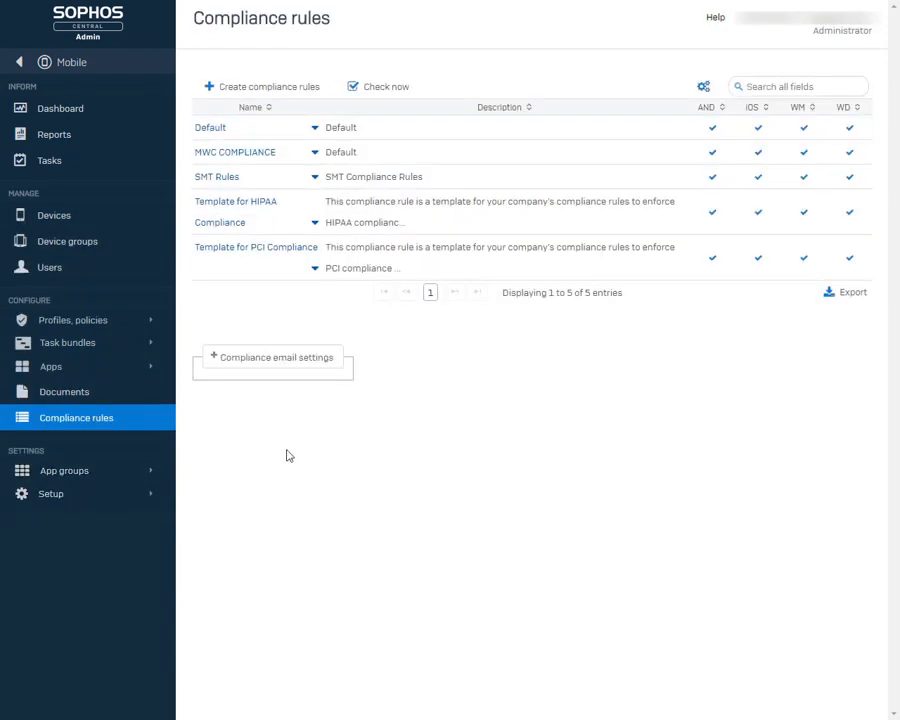
click(316, 178)
click(343, 232)
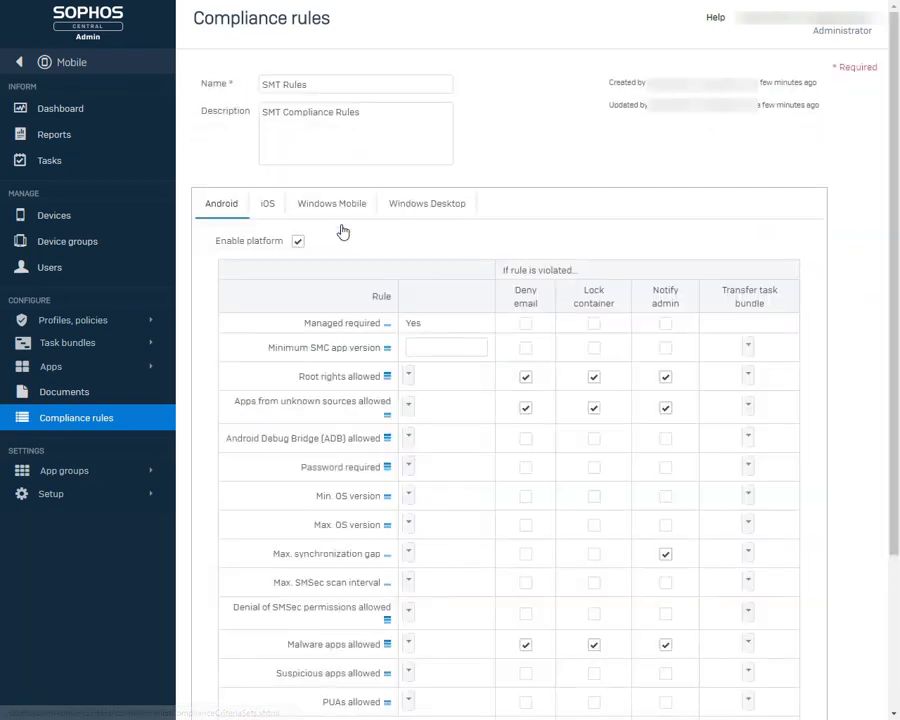
click(269, 205)
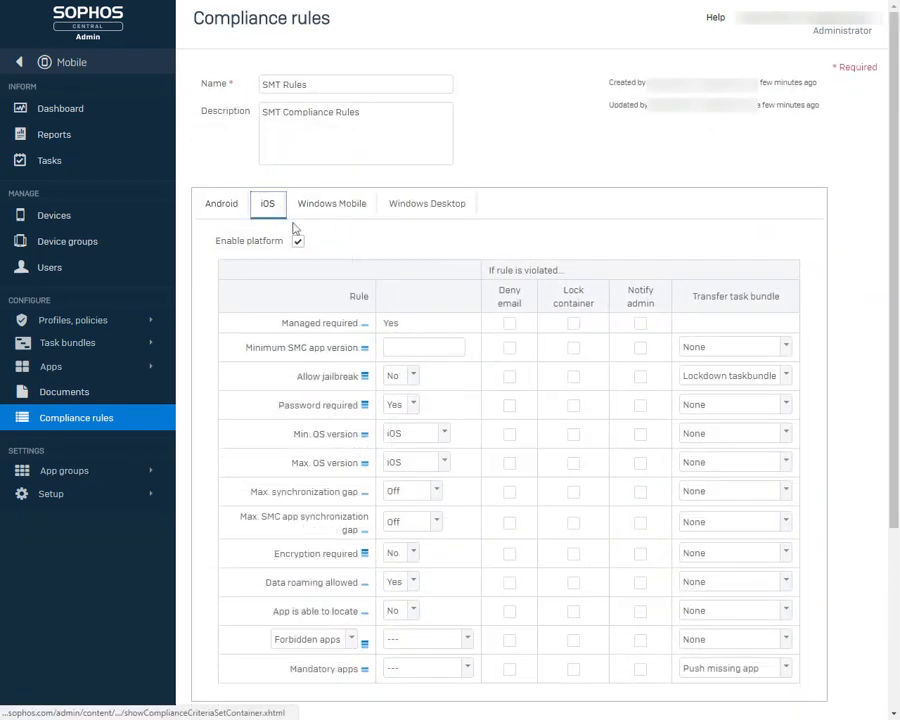
scroll(385, 275, down, 2)
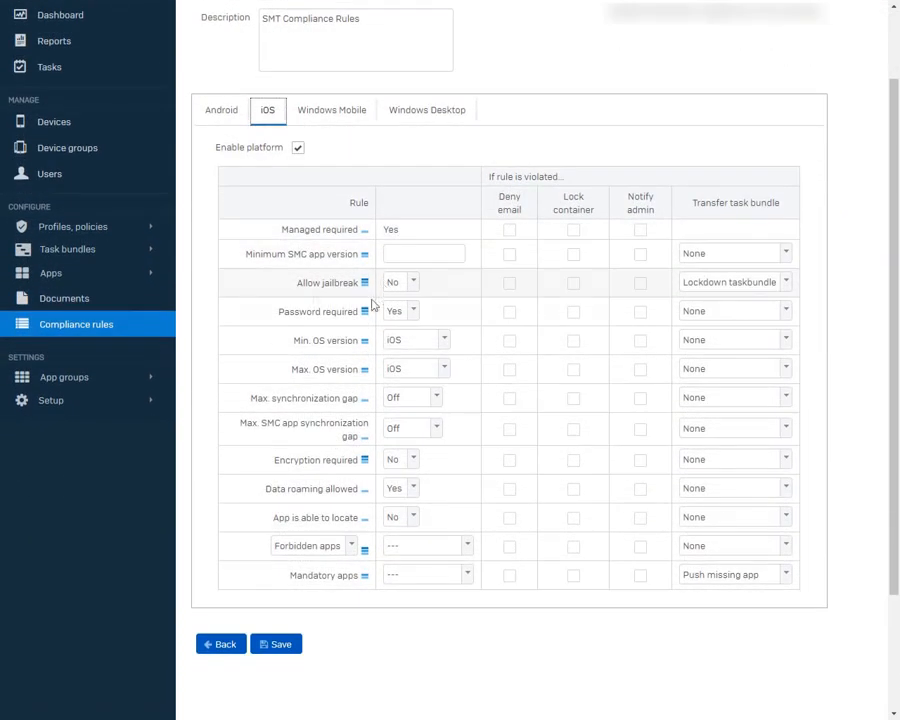
scroll(752, 288, up, 2)
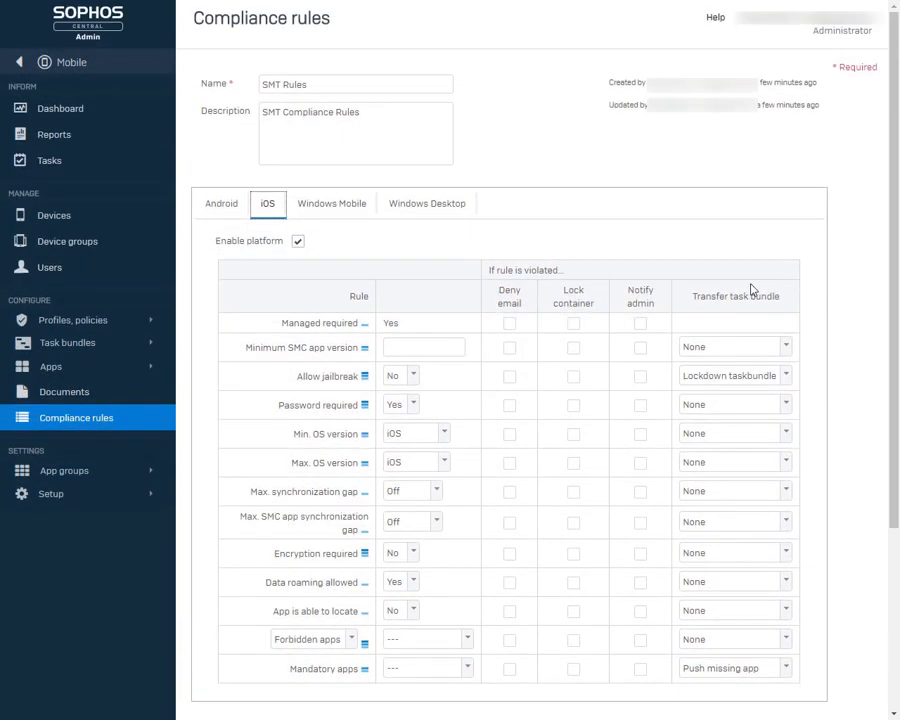
Open the general setup settings and review the personal options and activated platforms
click(52, 494)
click(70, 526)
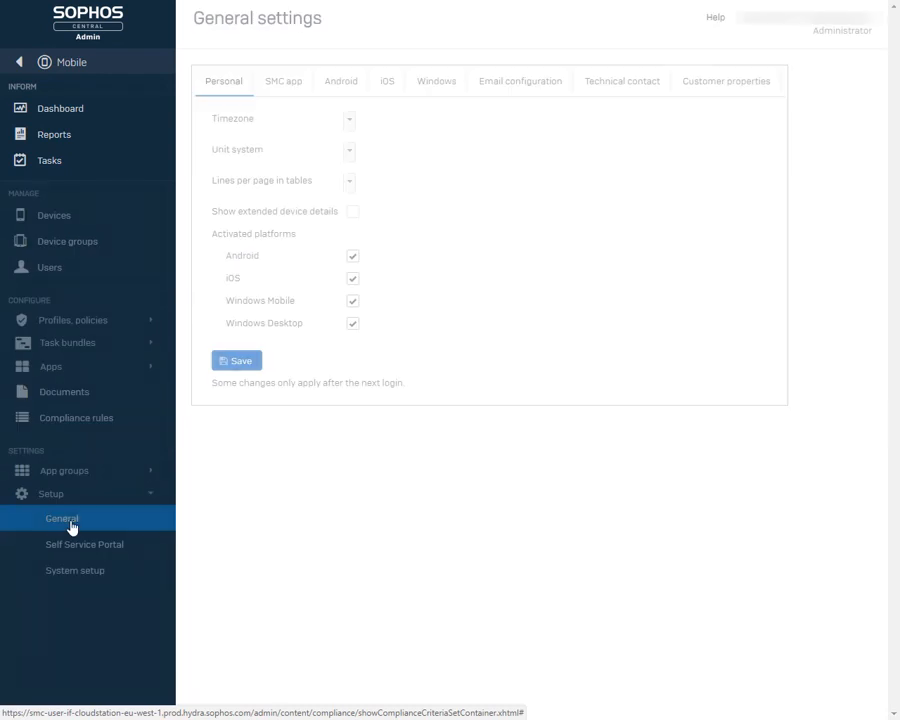
click(352, 321)
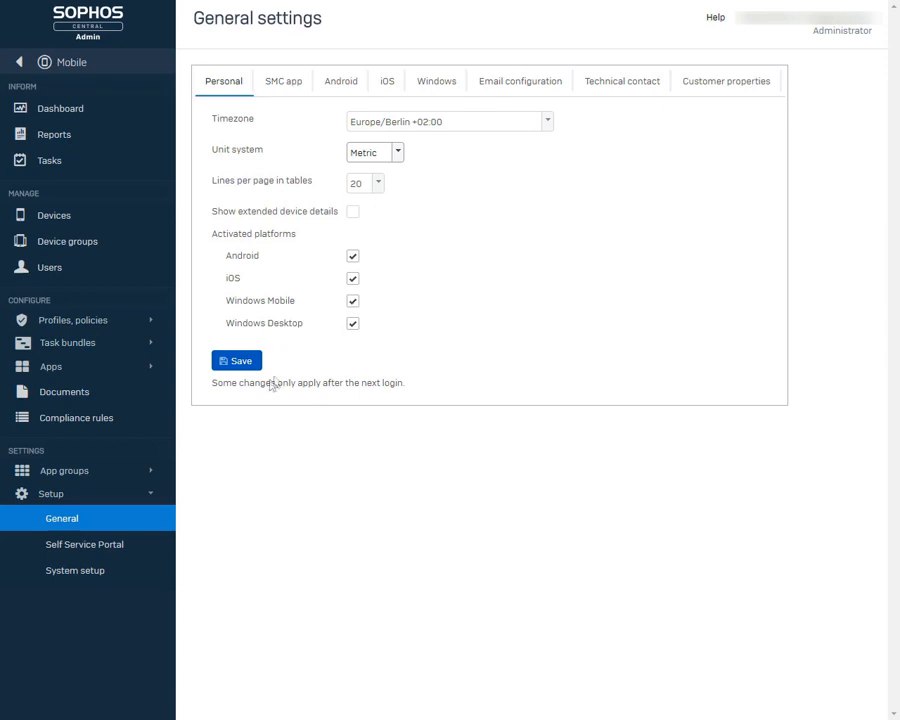